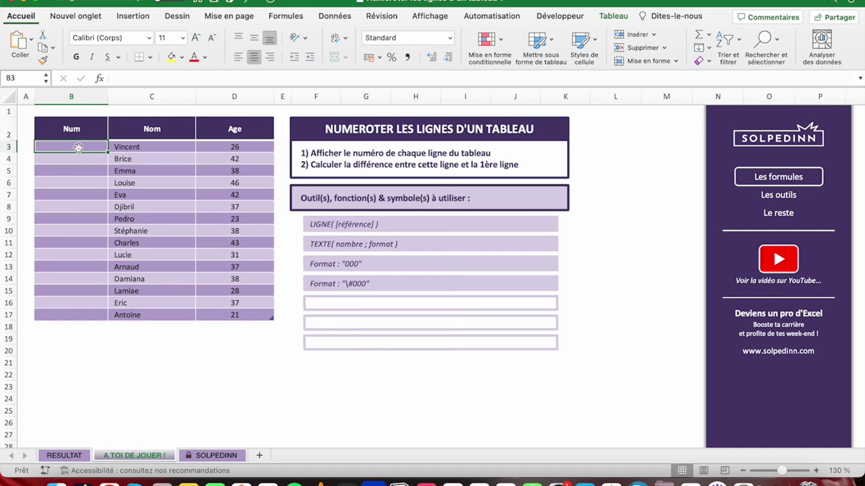
Enter =LIGNE() in B3 so the Num column shows row numbers 3 through 17.
text(=)
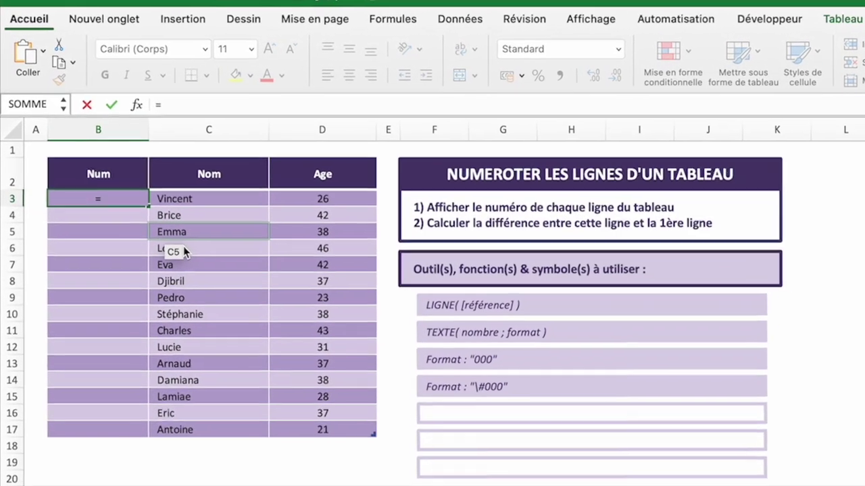
text(ligne)
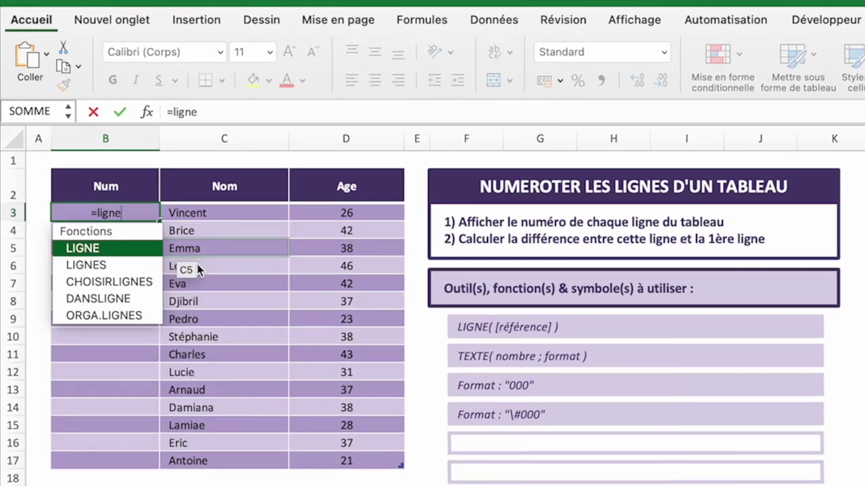
key(Tab)
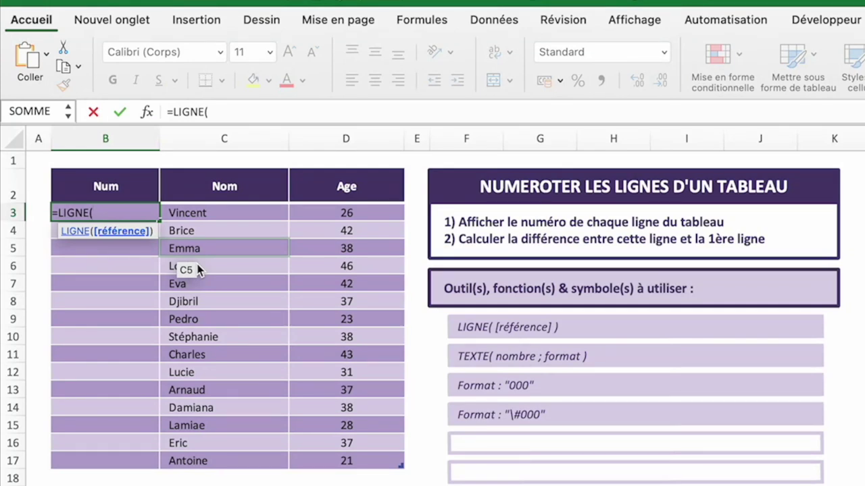
click(194, 211)
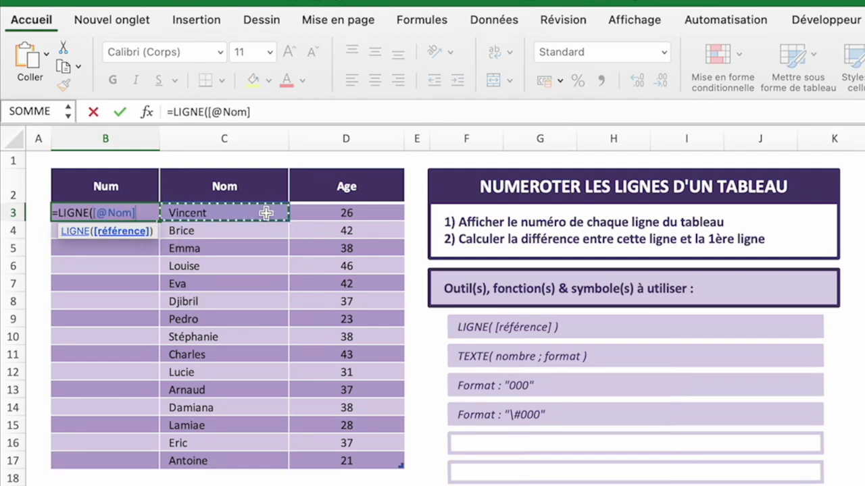
key(BackSpace)
key(BackSpace)
key(BackSpace)
key(BackSpace)
key(BackSpace)
key(BackSpace)
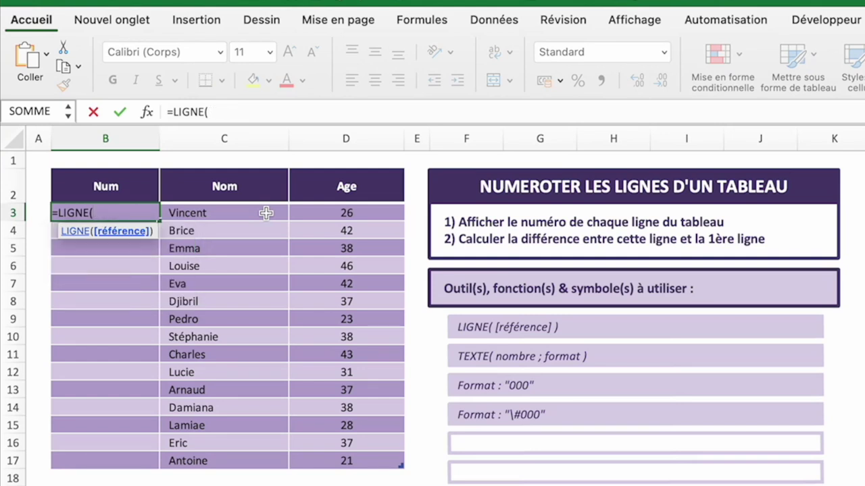
text())
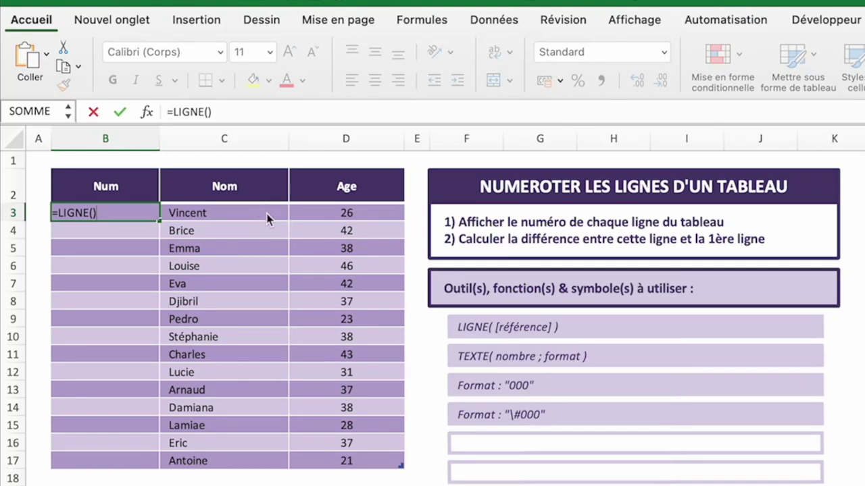
key(Return)
key(Up)
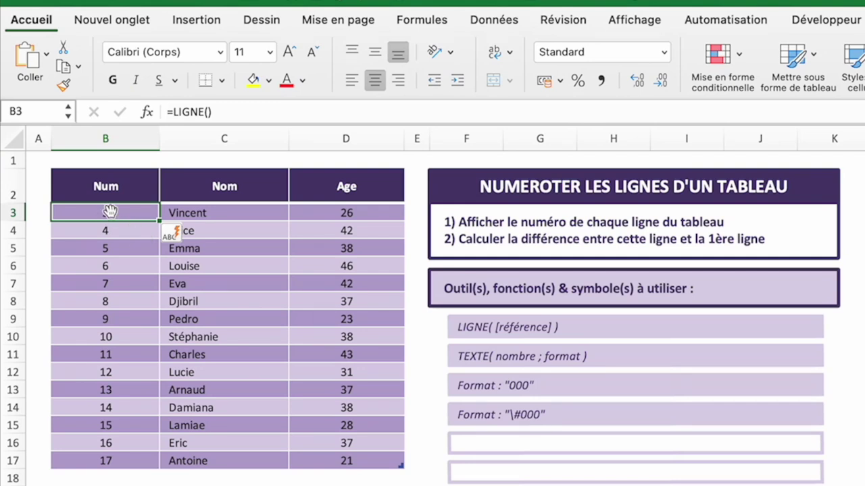
Change the Num formula to =LIGNE()-LIGNE(tab_Employes2[#En-têtes]) to number employees 1 to 15.
click(229, 112)
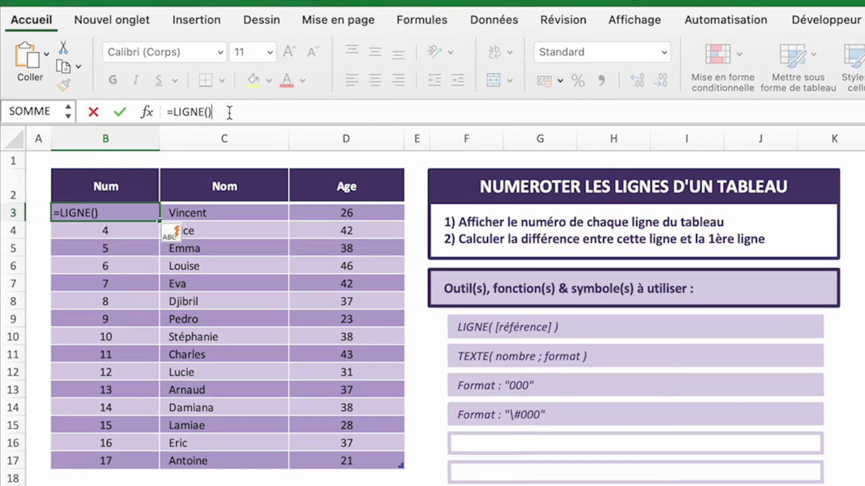
text(-)
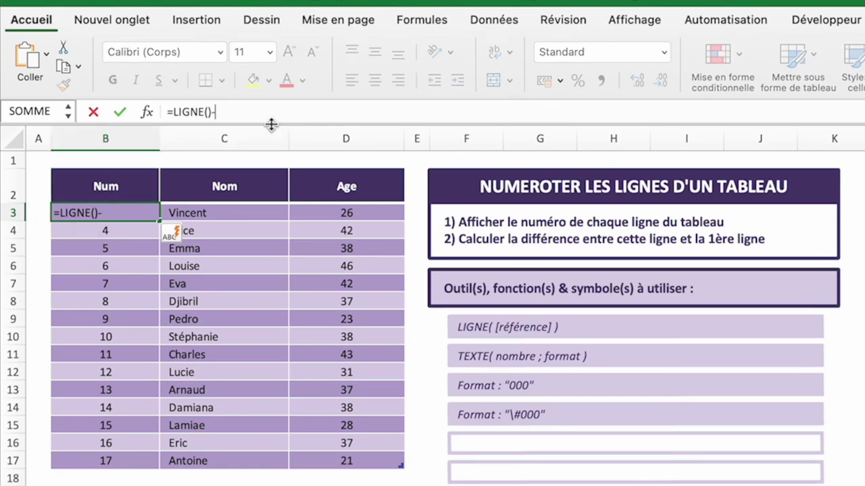
text(lign)
key(Tab)
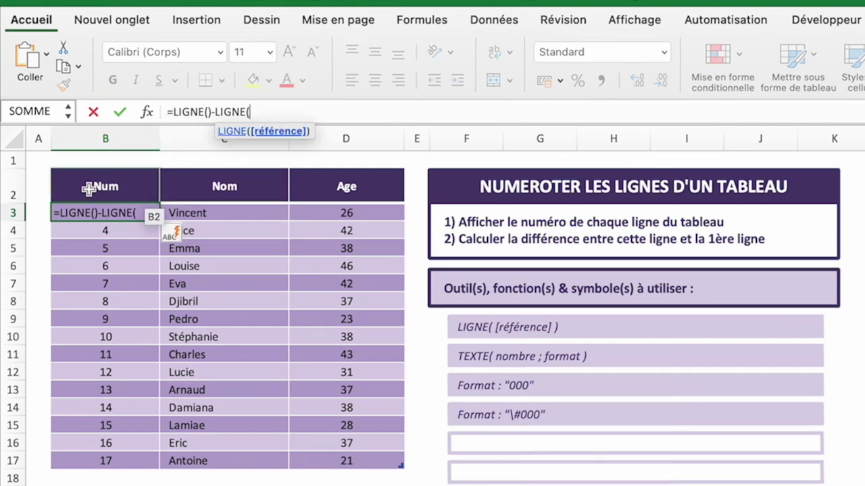
drag(89, 188, 339, 181)
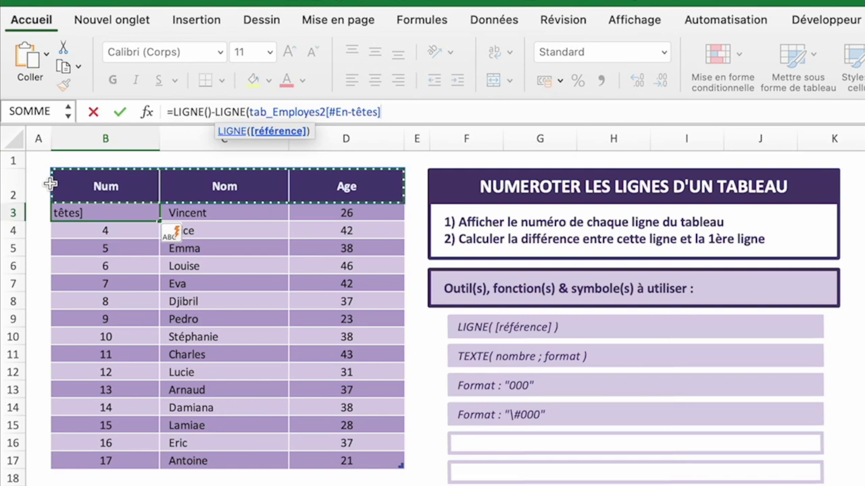
click(105, 283)
click(277, 110)
key(BackSpace)
key(BackSpace)
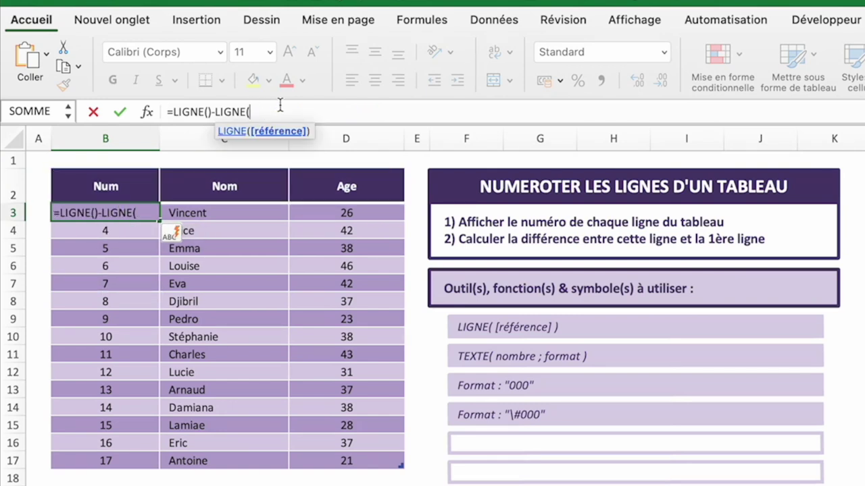
click(56, 183)
text())
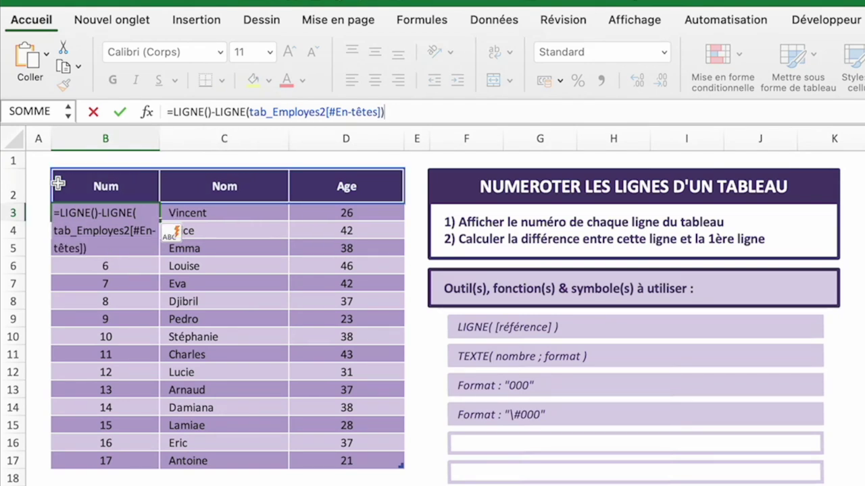
key(Return)
key(Up)
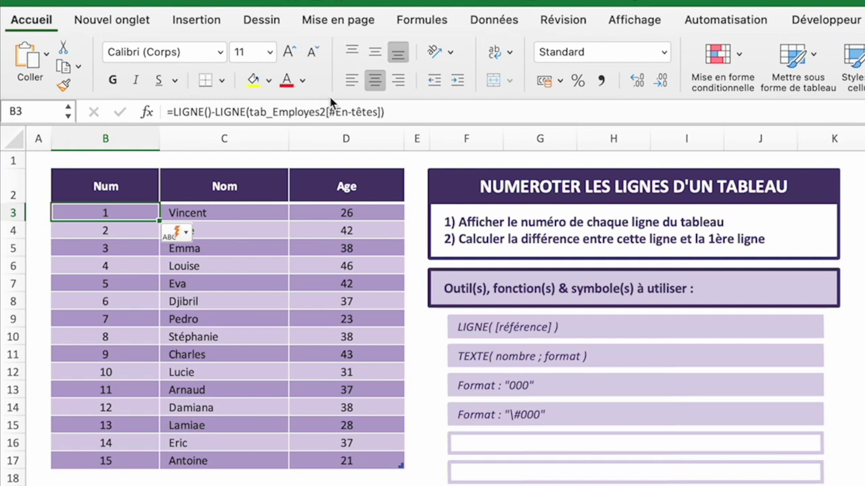
Wrap the row-offset formula in TEXTE(...;"000") so the IDs read 001 through 015.
click(173, 113)
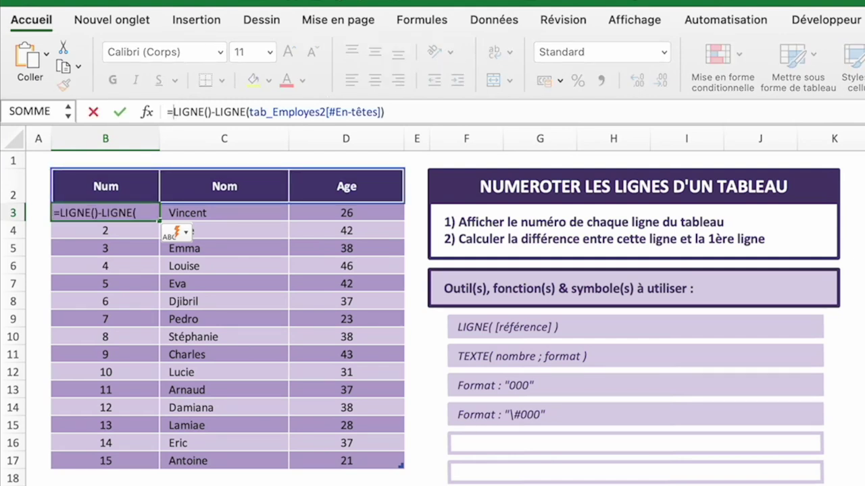
text(texte)
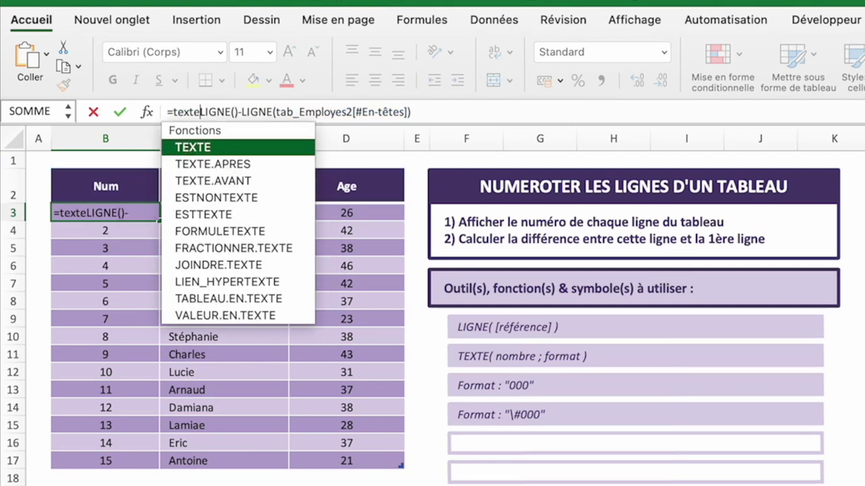
text(()
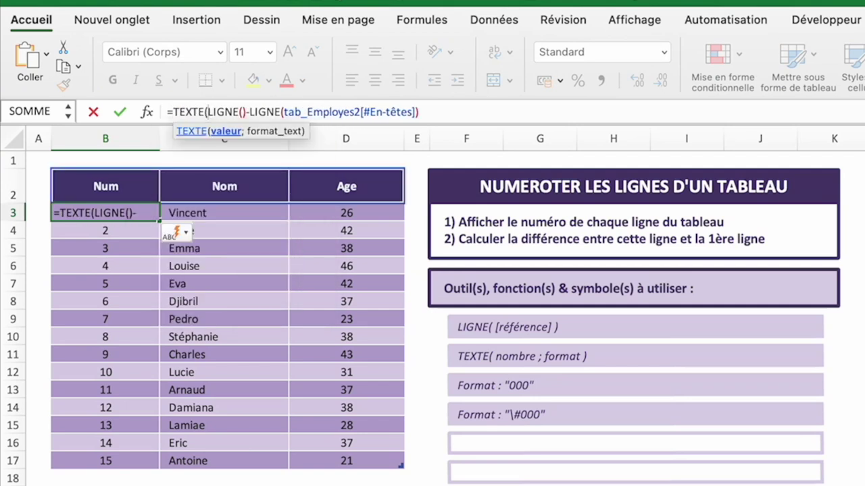
click(442, 108)
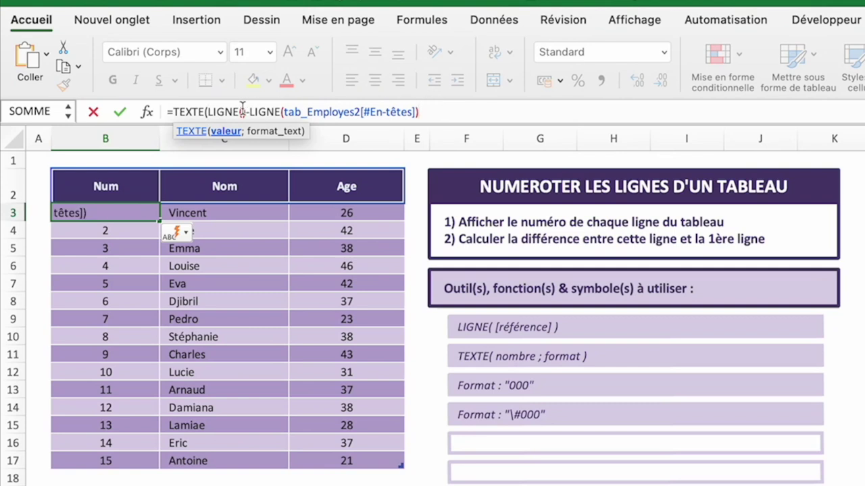
drag(205, 111, 287, 111)
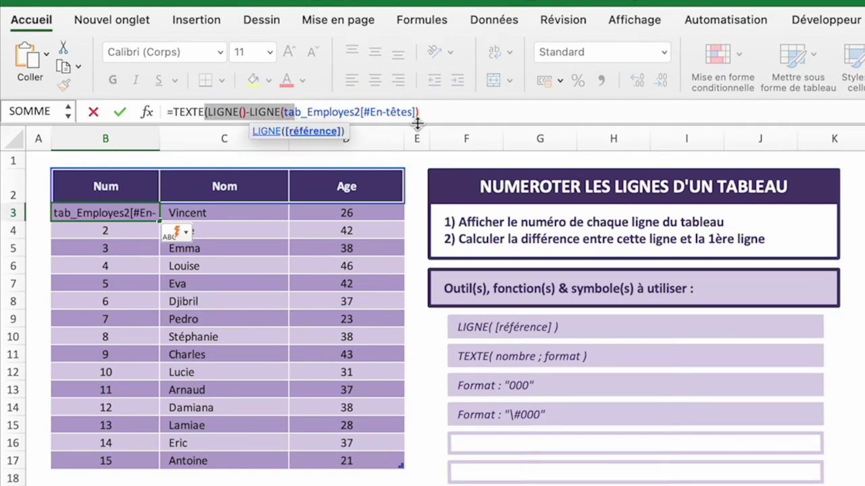
text(;"000"))
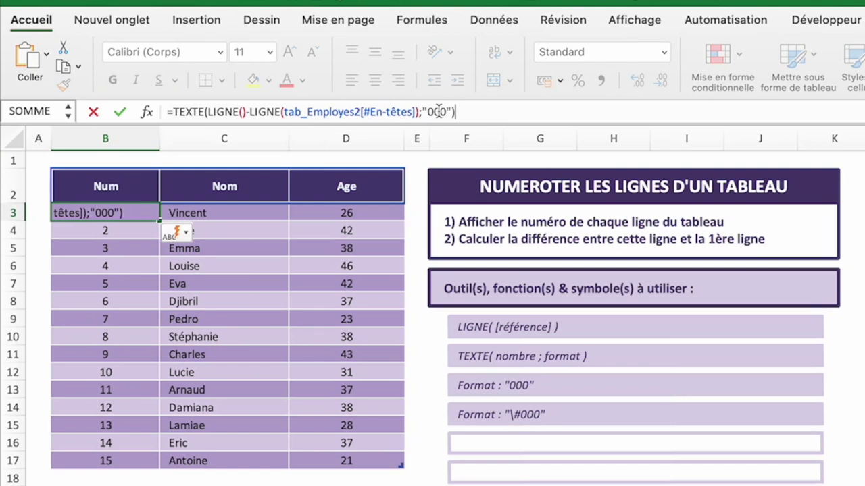
key(Return)
key(Up)
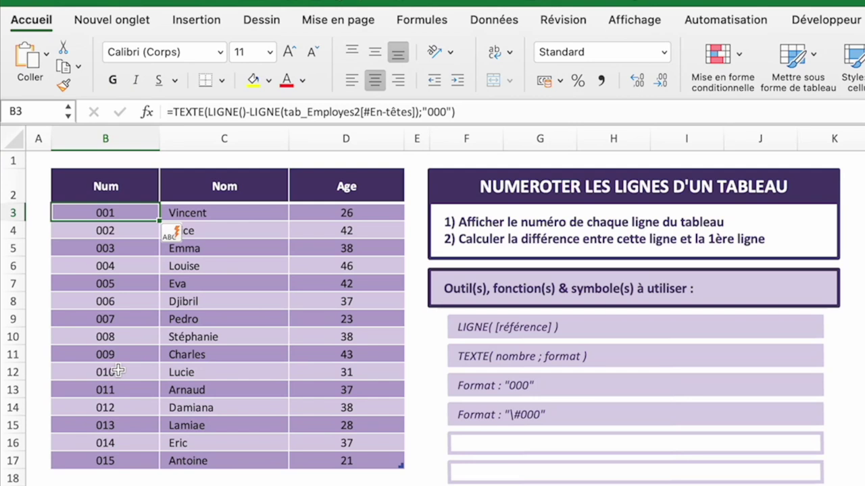
click(426, 112)
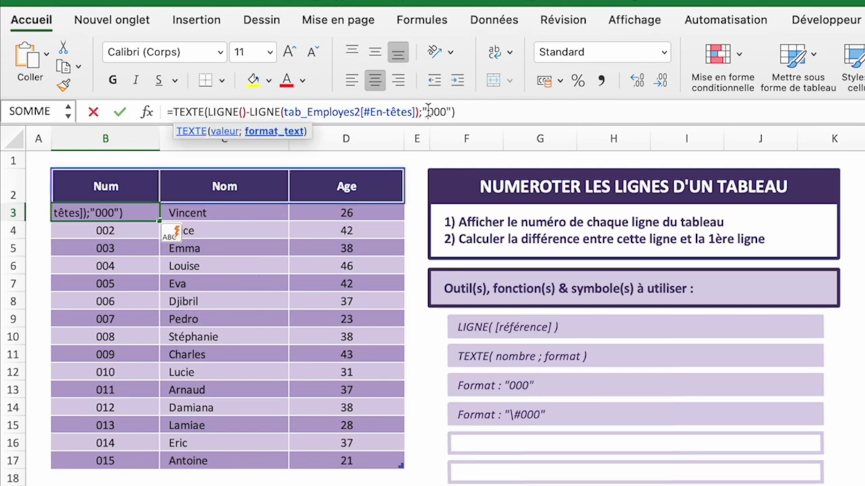
Change the TEXTE format string to "\#000" so the IDs show as #001 through #015.
text(#)
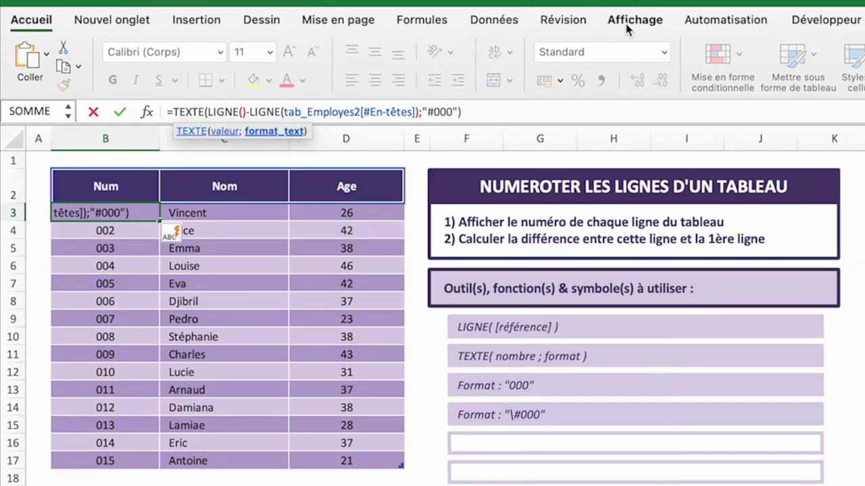
key(Return)
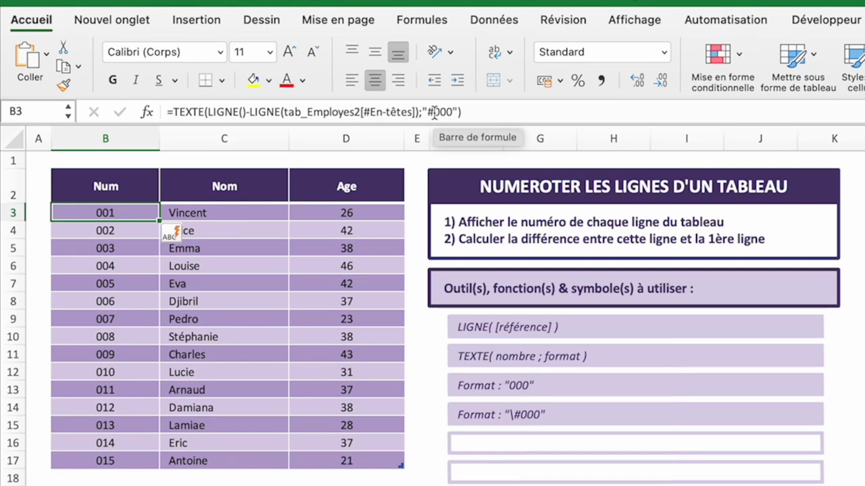
click(428, 112)
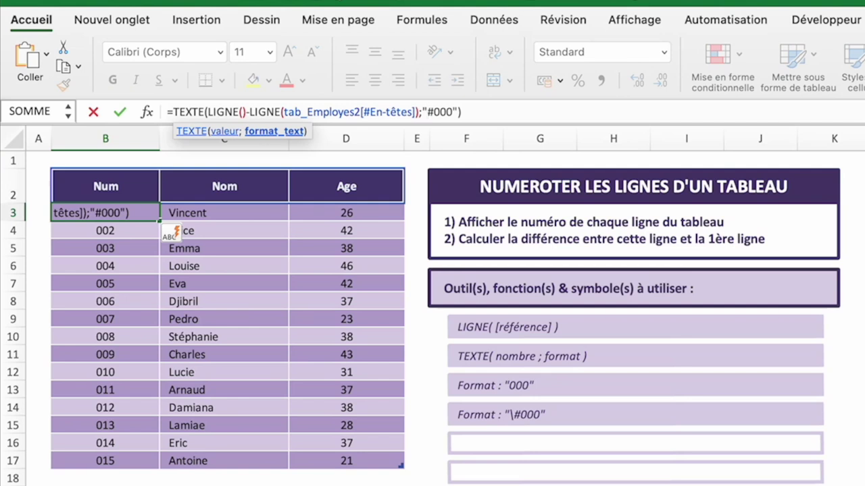
text(\)
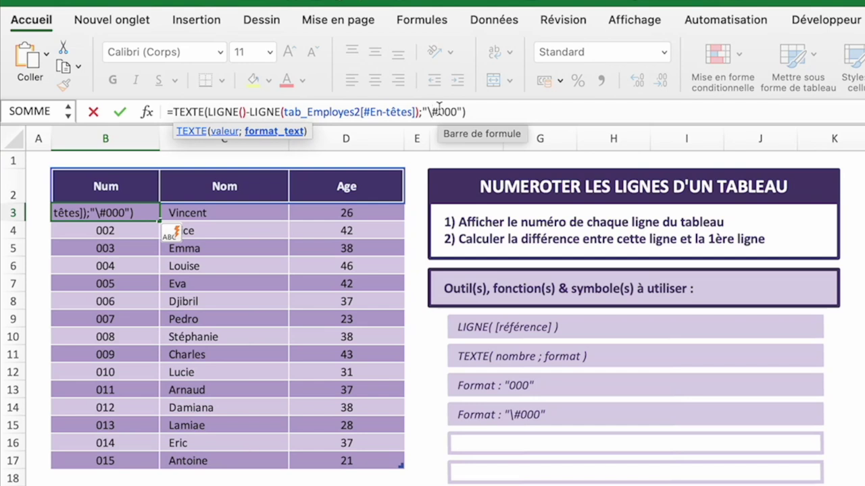
key(Return)
key(Up)
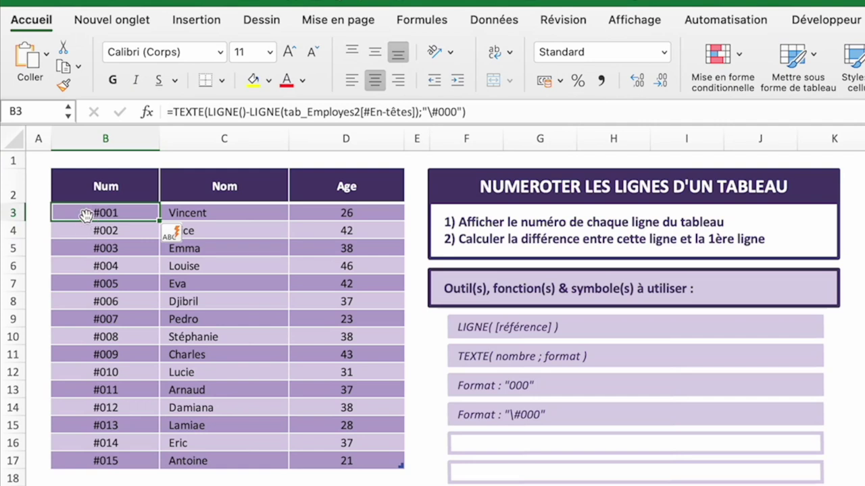